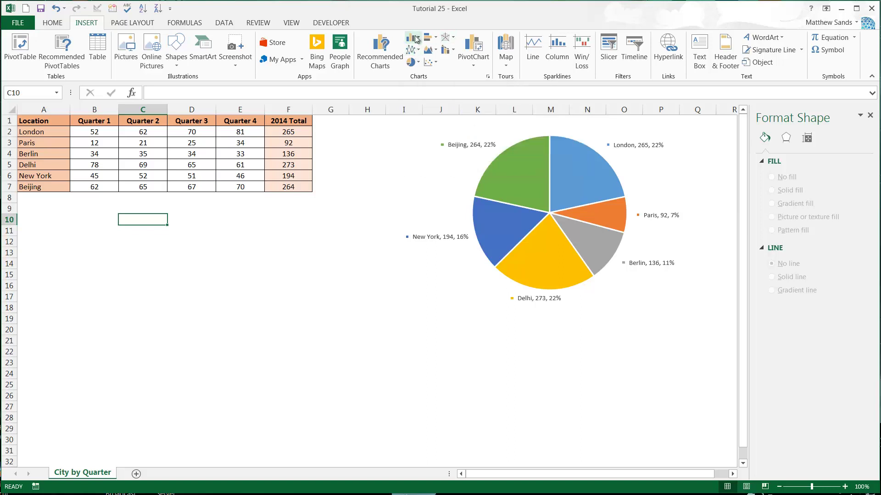
Check the city names in column A and the pie chart's slices, then deselect the pie chart.
left_click(145, 144)
left_click_drag(54, 133, 51, 191)
left_click(52, 142)
left_click(51, 132)
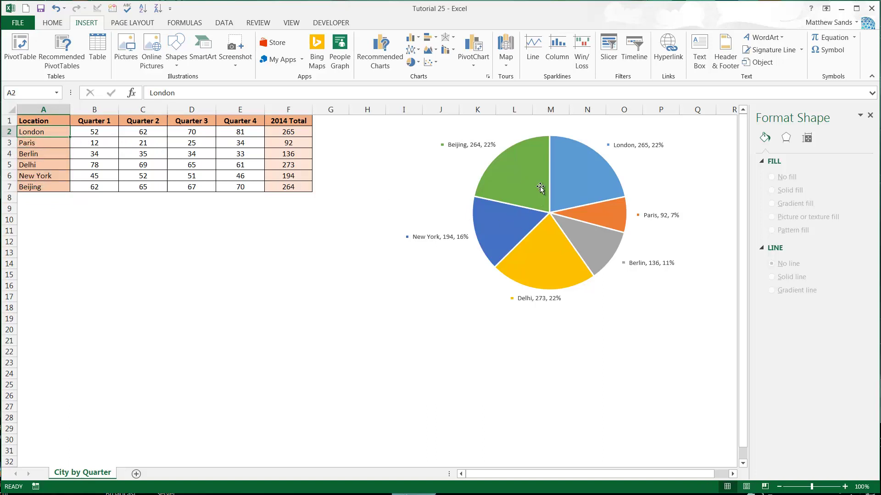
left_click(528, 180)
left_click(366, 175)
Select the city table A1:E7 with its Location and Quarter 1–4 headers, and show the column chart choices.
left_click_drag(252, 123, 94, 120)
left_click(94, 120)
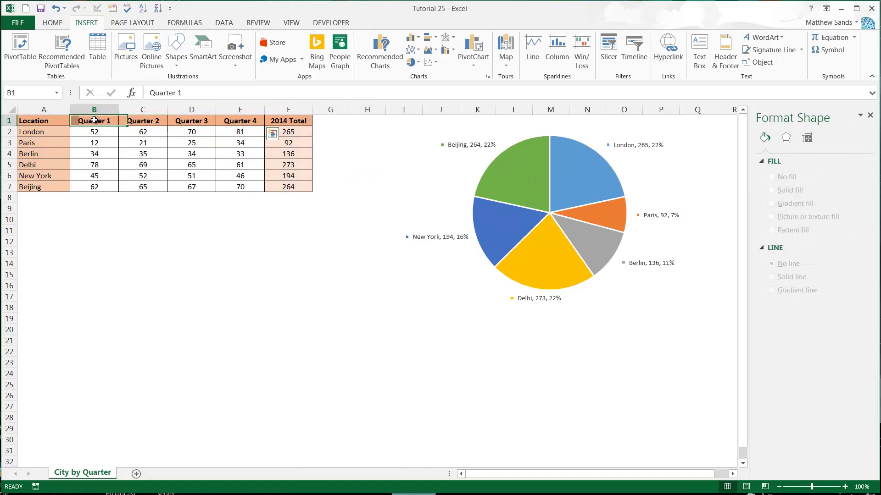
left_click(140, 121)
left_click(191, 121)
left_click(238, 121)
left_click(192, 121)
left_click(144, 121)
left_click(90, 120)
left_click(40, 121)
left_click_drag(246, 187, 38, 122)
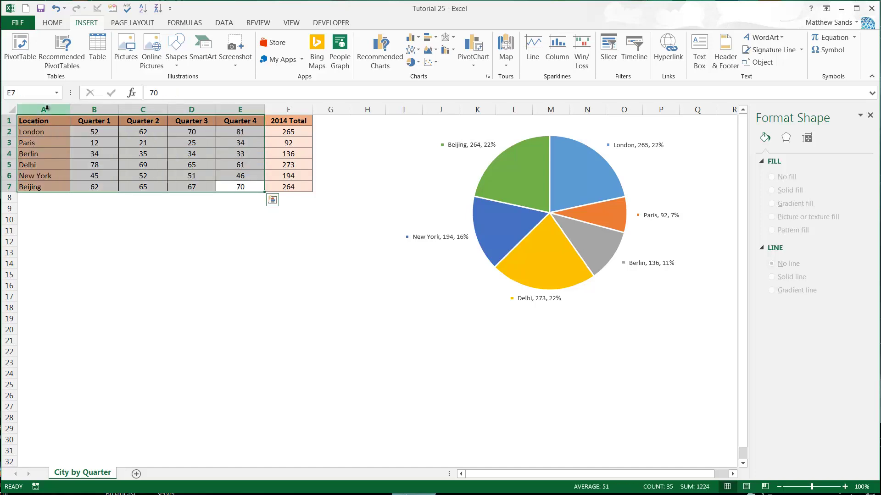
left_click(413, 37)
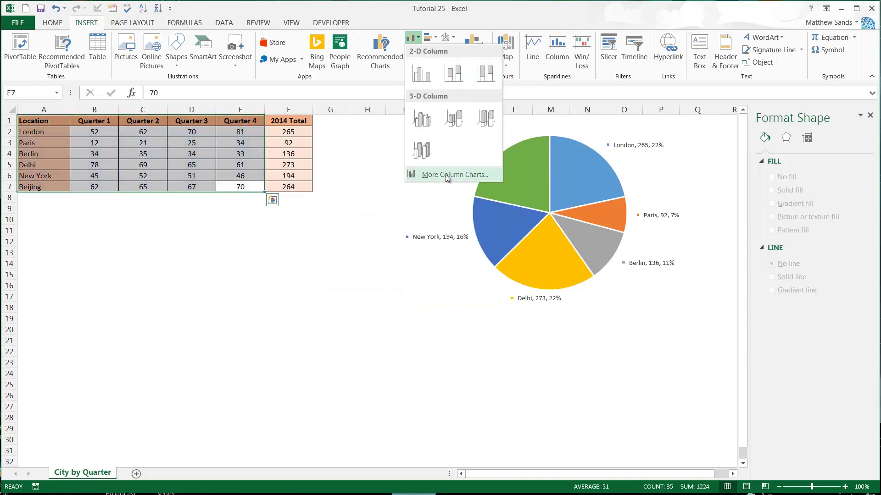
Insert a 2-D stacked column chart, move it under the table, and enlarge it.
left_click(457, 73)
left_click_drag(437, 220, 209, 204)
left_click_drag(294, 363, 316, 379)
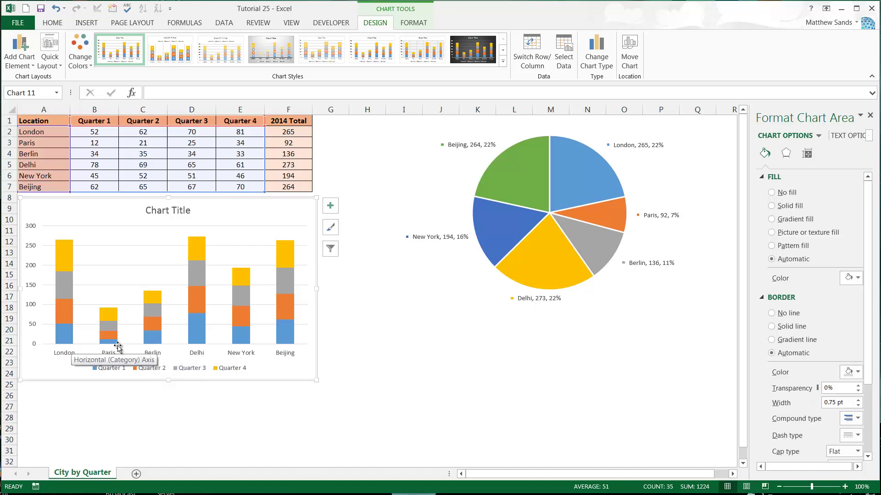
Switch rows and columns so quarters run along the axis, and position the legend on the right.
left_click(538, 61)
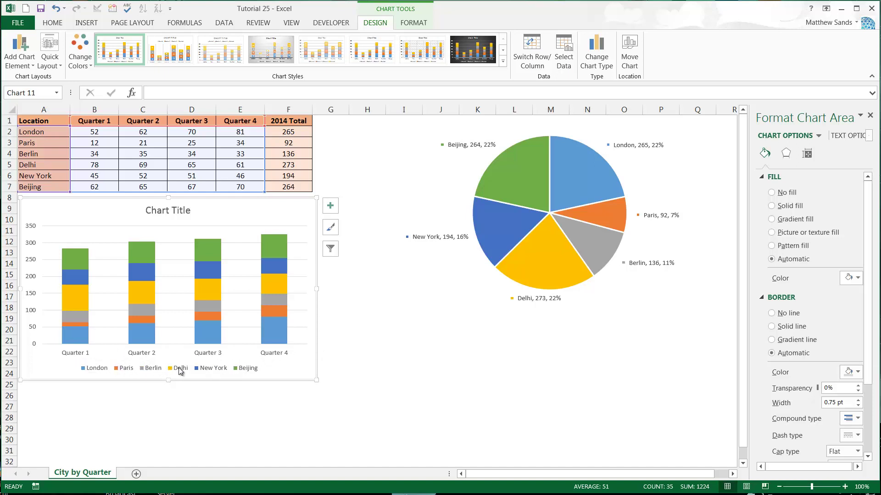
right_click(179, 371)
left_click(234, 463)
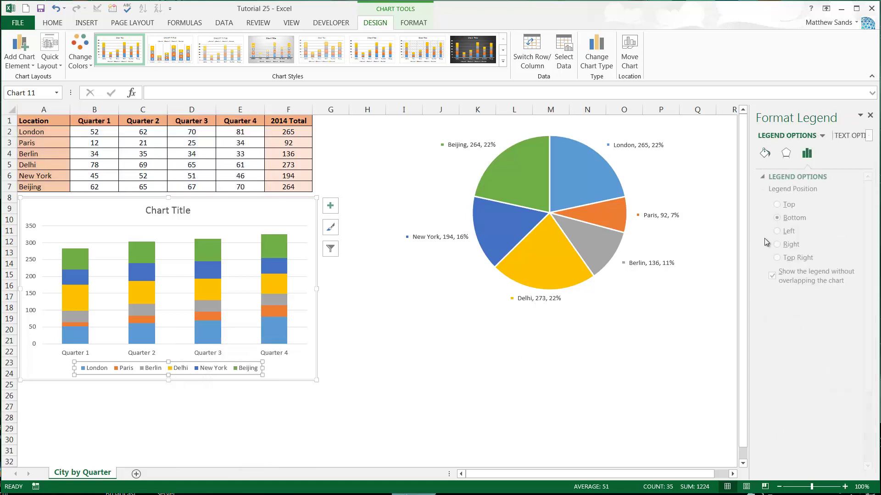
left_click(787, 246)
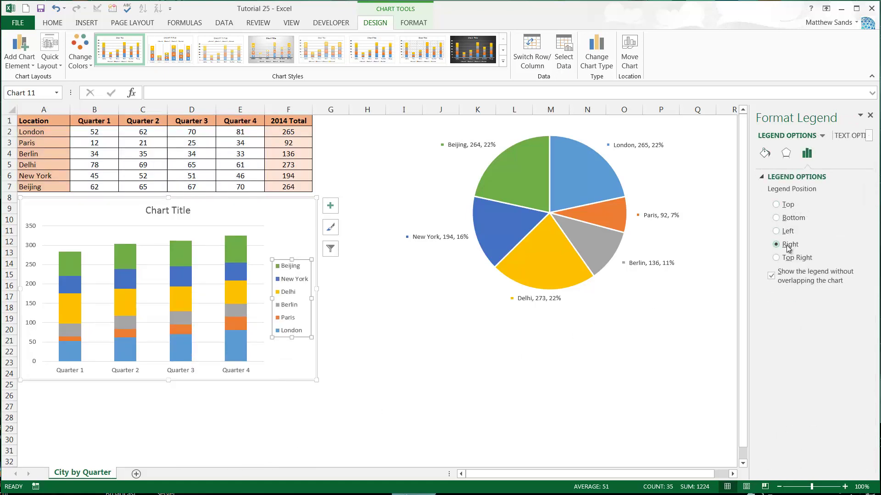
left_click(293, 377)
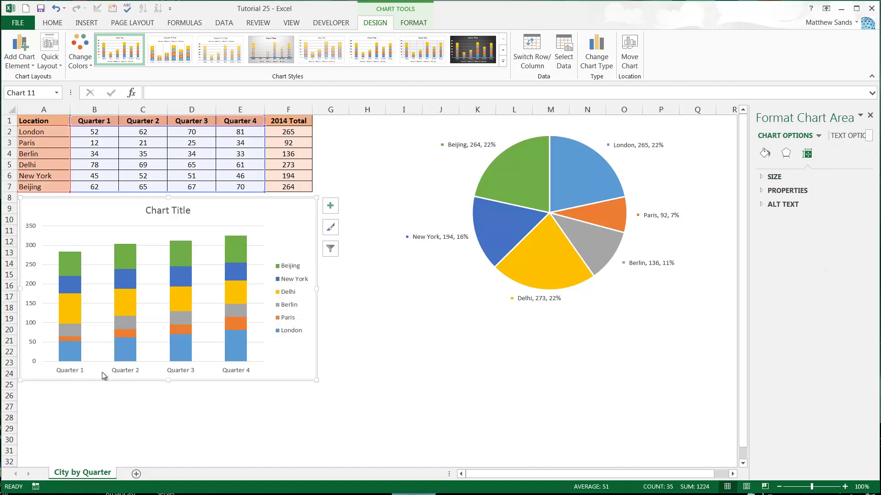
Change the chart type to Clustered Column.
left_click(596, 51)
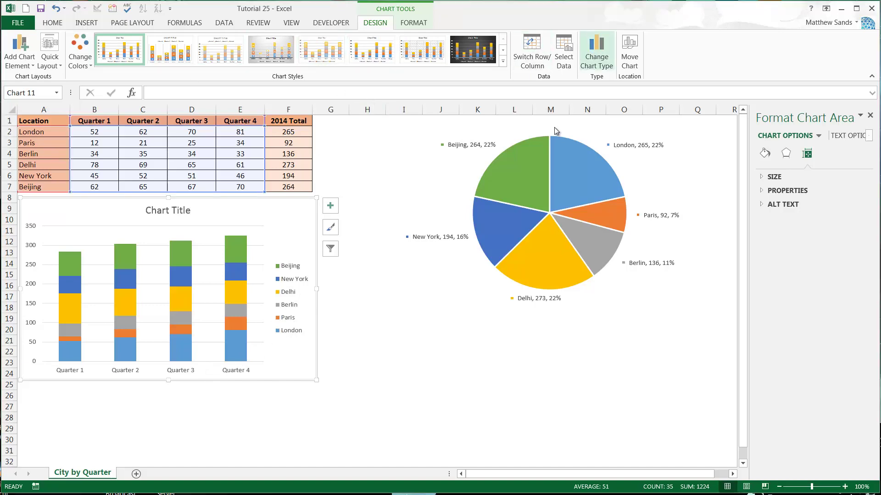
left_click(365, 136)
mouse_move(413, 208)
left_click(562, 417)
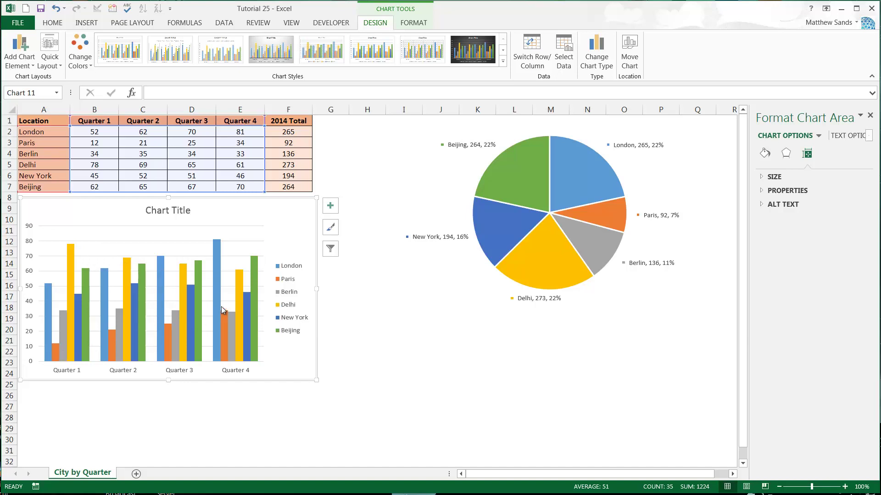
mouse_move(226, 319)
Toggle Switch Row/Column twice and change the chart type back to Stacked Column.
left_click(540, 55)
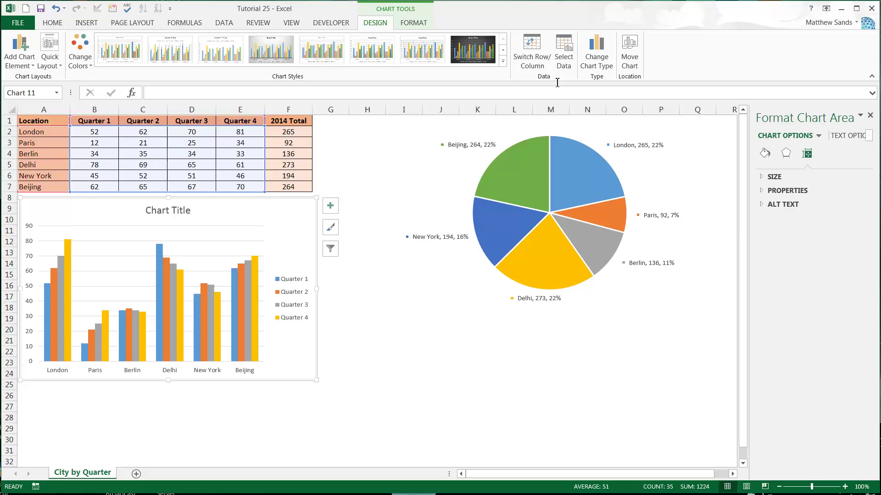
left_click(542, 57)
left_click(596, 51)
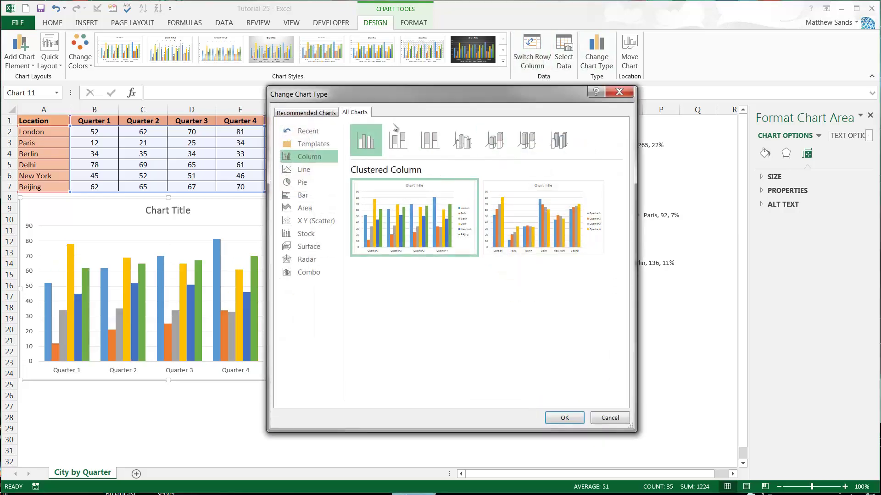
left_click(398, 138)
mouse_move(414, 197)
left_click(564, 417)
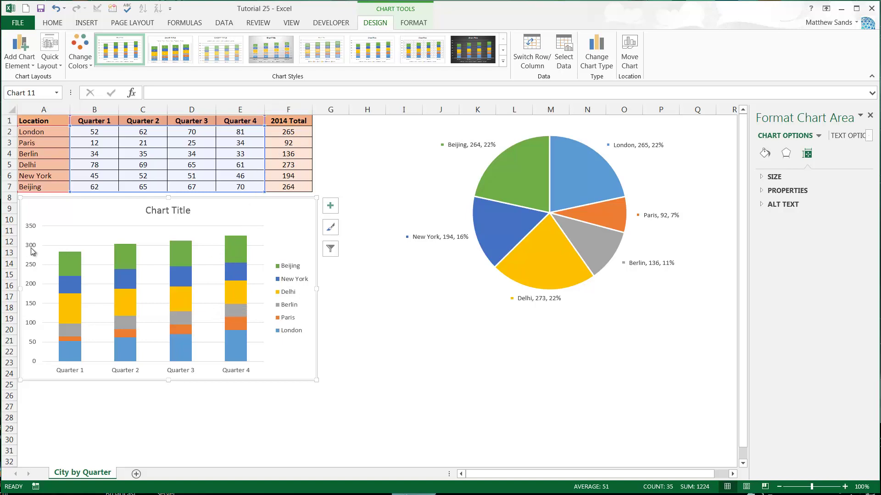
Extend the chart's source range over column F to include 2014 Total.
mouse_move(232, 239)
left_click_drag(288, 190, 311, 192)
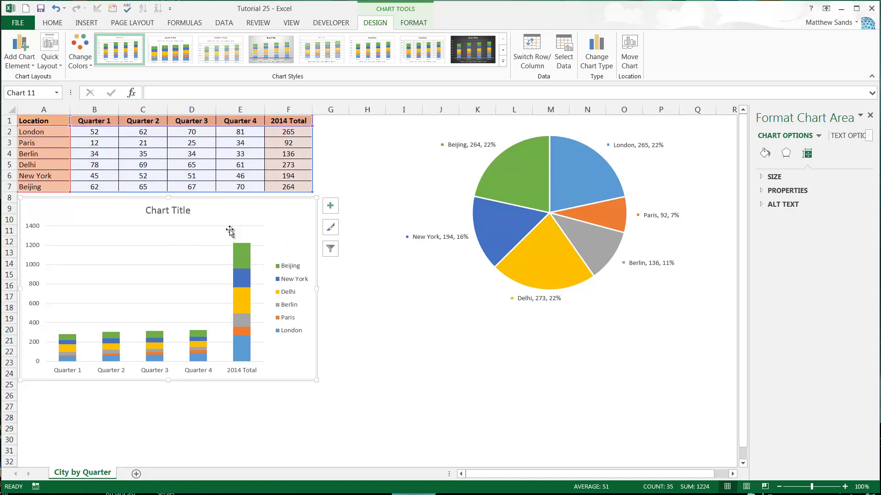
left_click(313, 194)
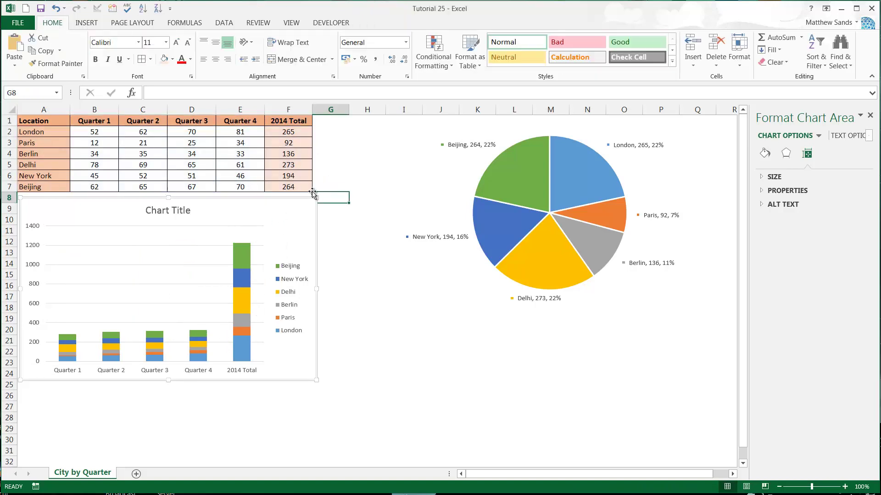
left_click(282, 228)
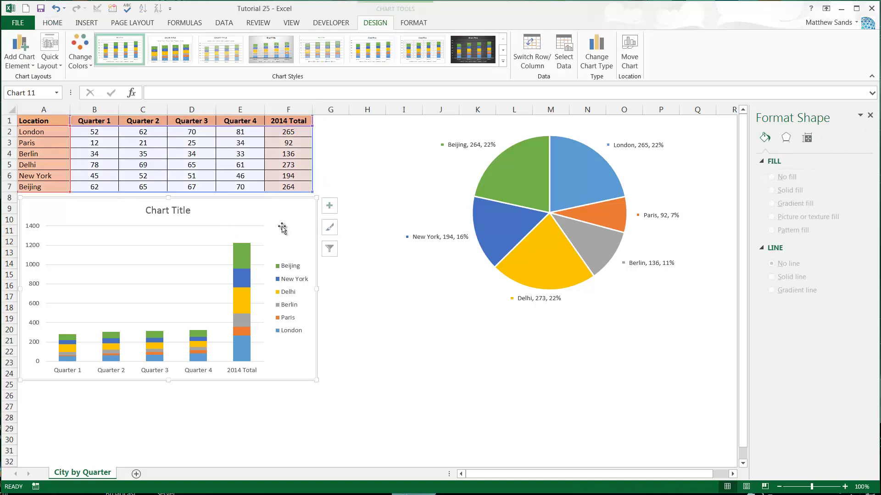
Shrink the chart's source range back so column F (2014 Total) is excluded.
left_click_drag(312, 192, 264, 191)
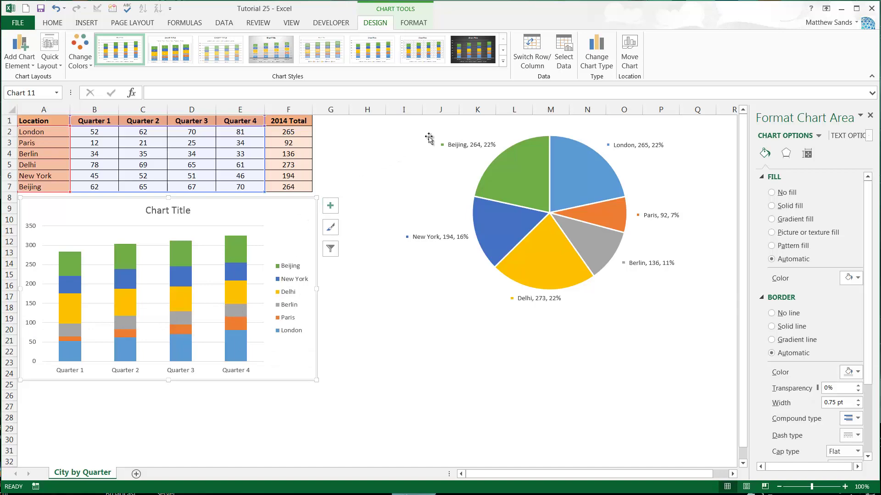
Change the chart type to 100% Stacked Column.
left_click(592, 60)
left_click(429, 141)
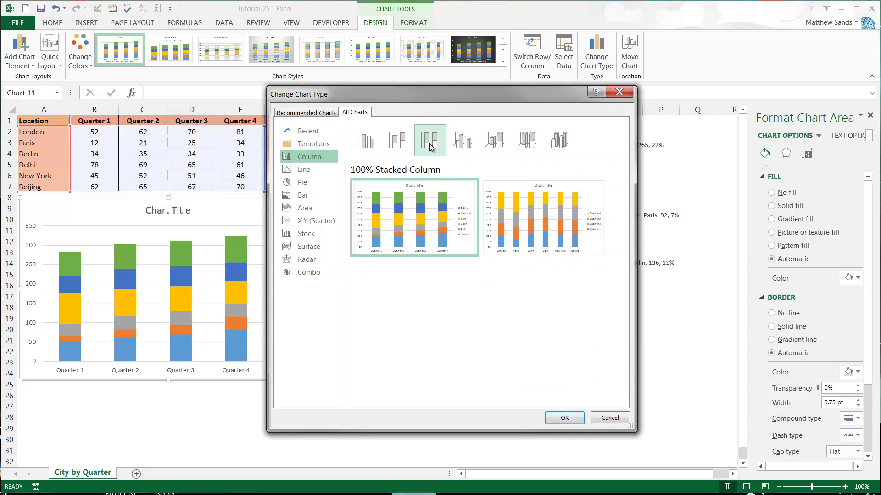
mouse_move(410, 225)
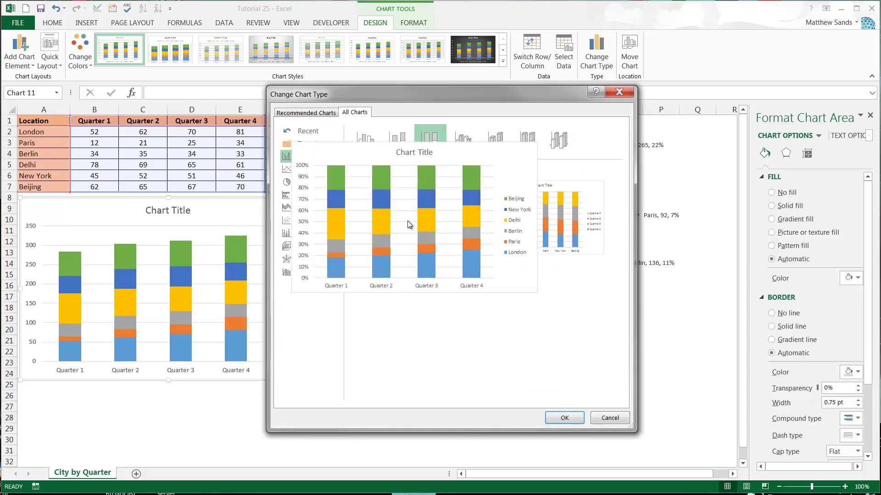
left_click(564, 417)
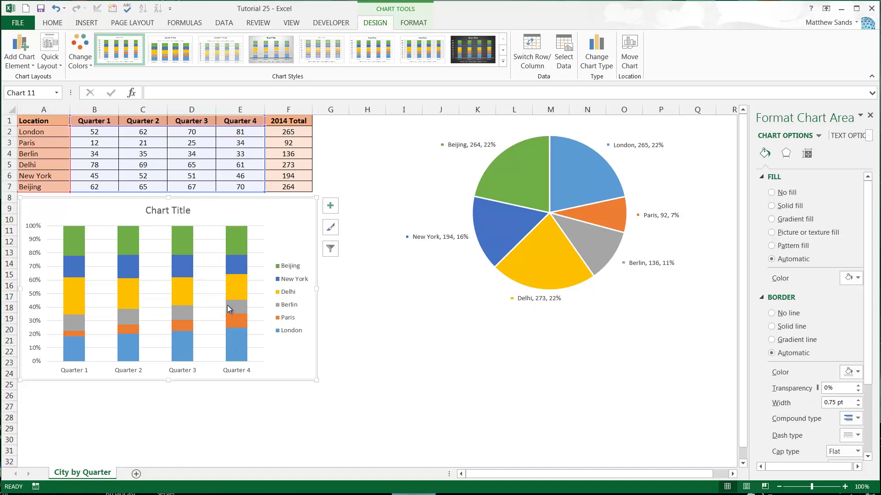
mouse_move(235, 304)
left_click(330, 205)
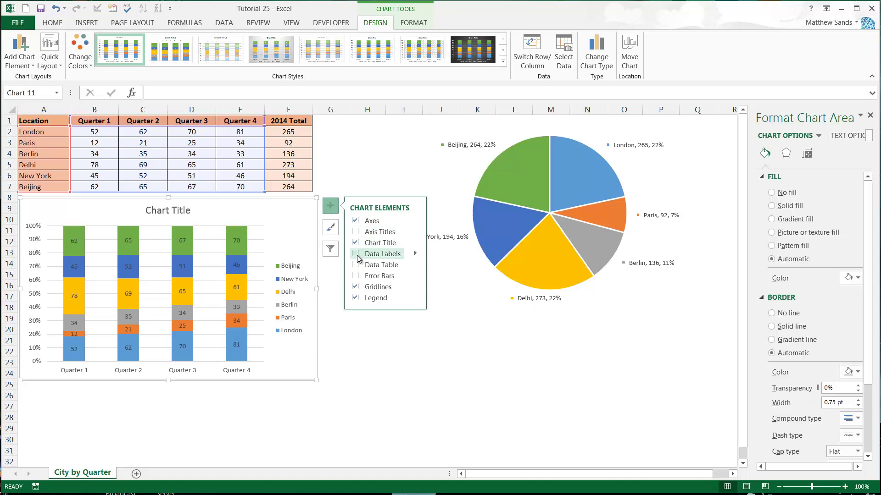
left_click(414, 253)
left_click(453, 309)
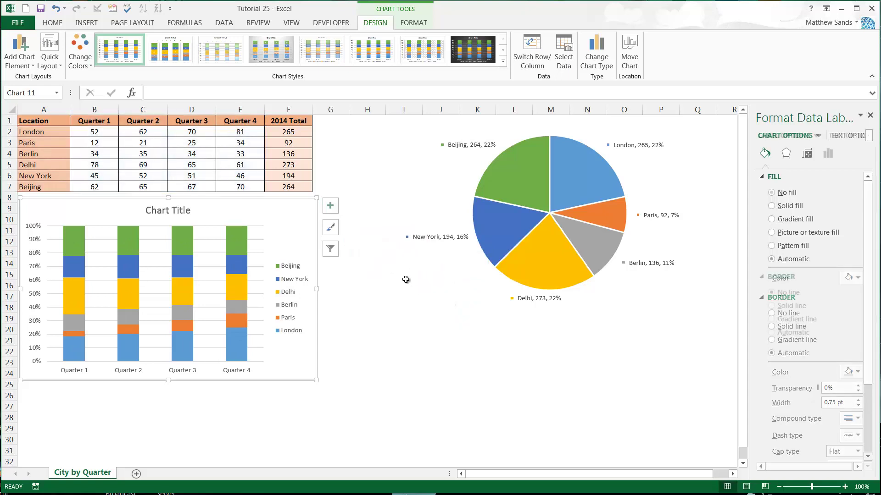
Uncheck Value in the London series label options, then turn on chart data labels via Chart Elements.
left_click(827, 156)
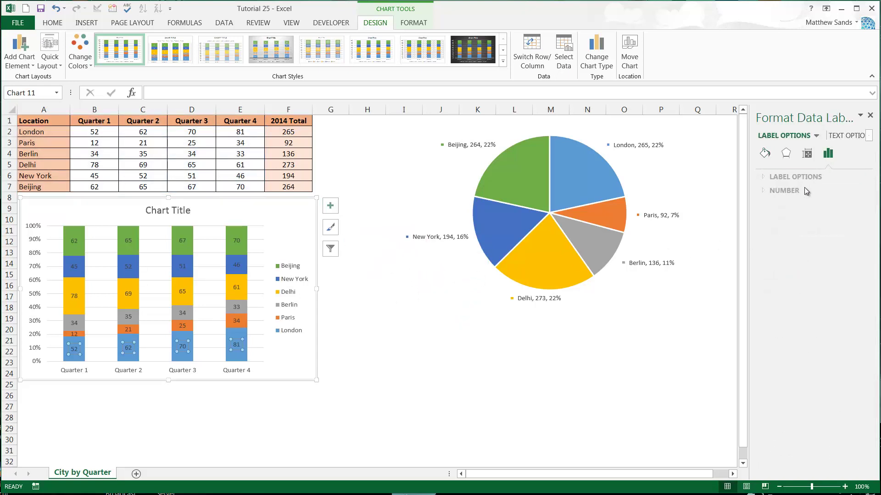
left_click(782, 177)
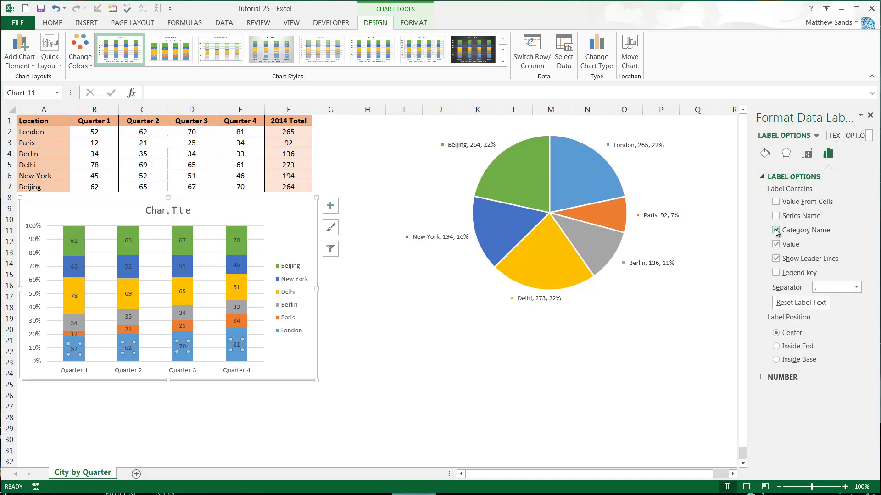
left_click(775, 231)
left_click(776, 231)
left_click(775, 247)
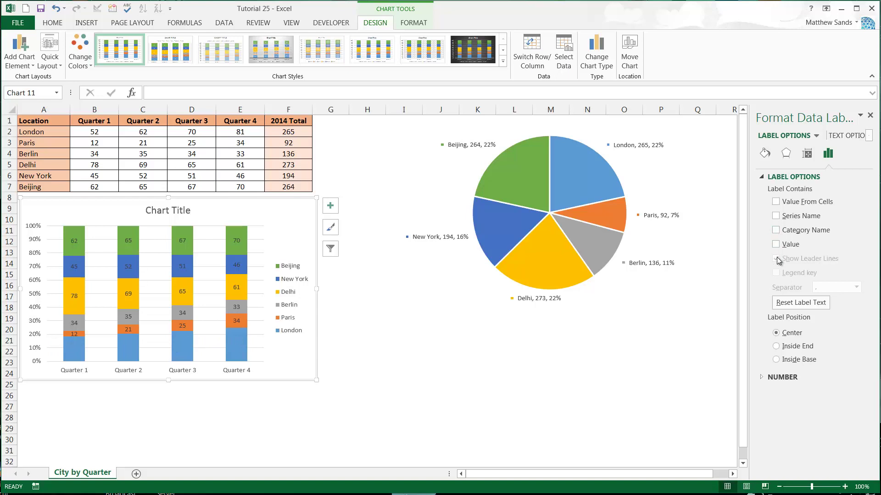
left_click(776, 245)
left_click(776, 245)
left_click(332, 210)
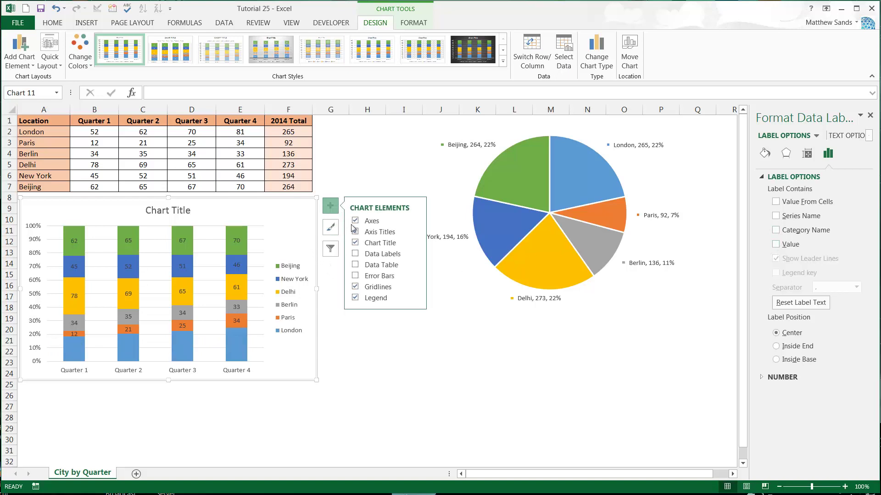
left_click(356, 254)
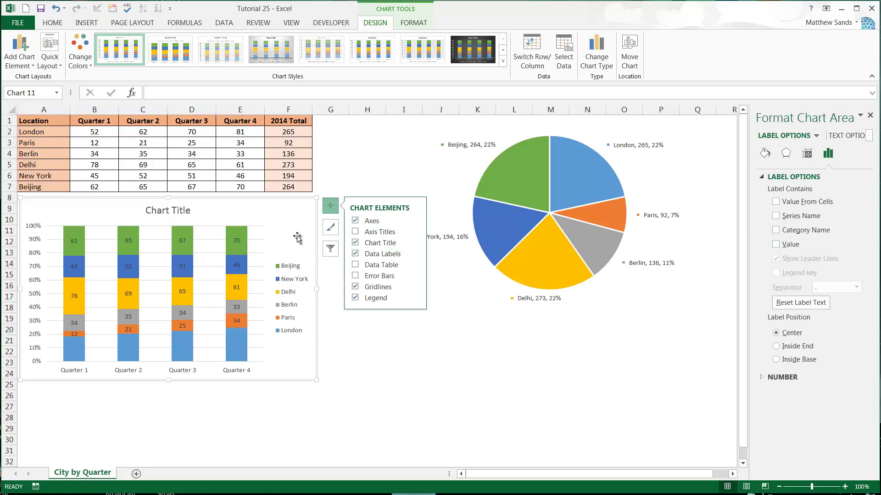
Apply the dark chart style after trying light and plain styles, and turn off all data labels.
left_click(355, 254)
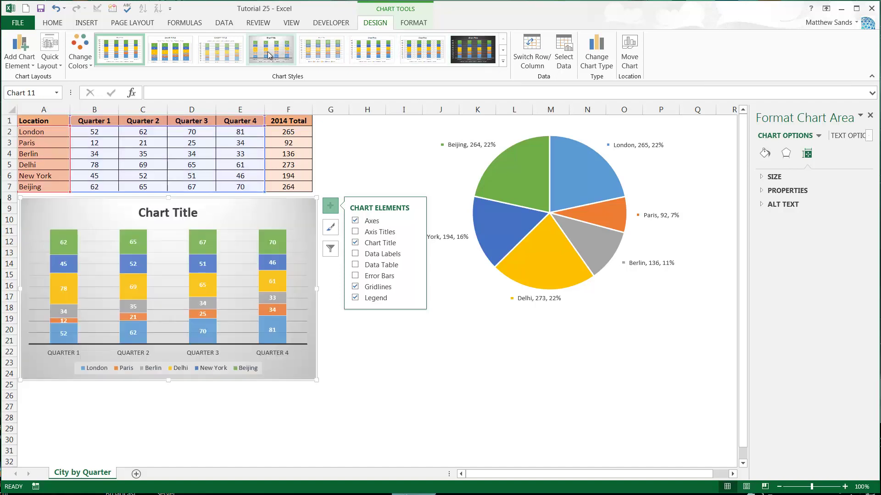
left_click(330, 248)
left_click(330, 230)
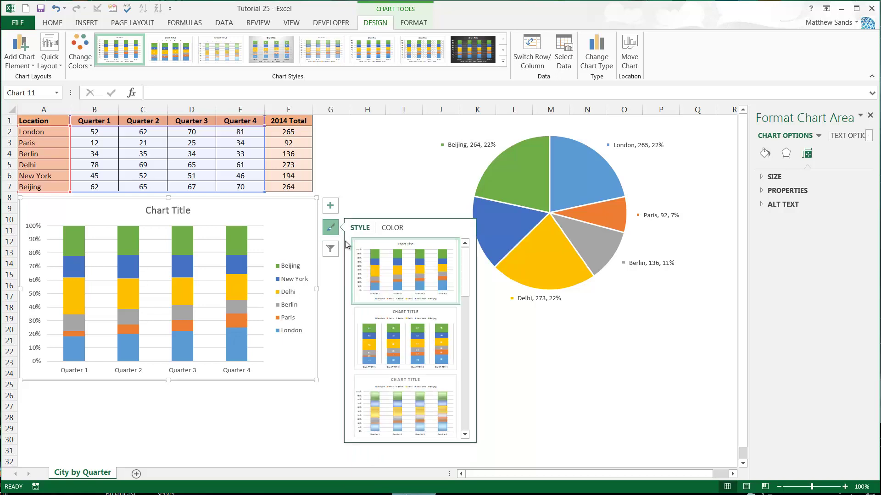
left_click(463, 46)
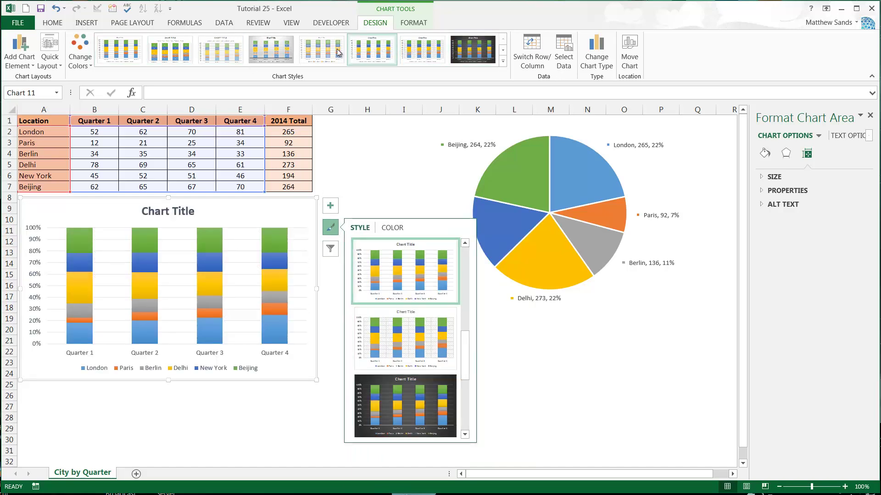
left_click(250, 53)
left_click(120, 49)
left_click(470, 48)
left_click(332, 205)
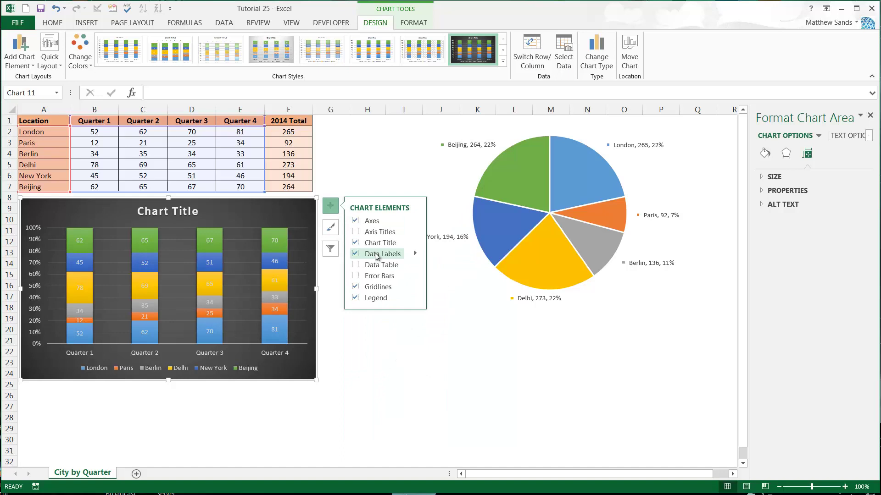
left_click(354, 254)
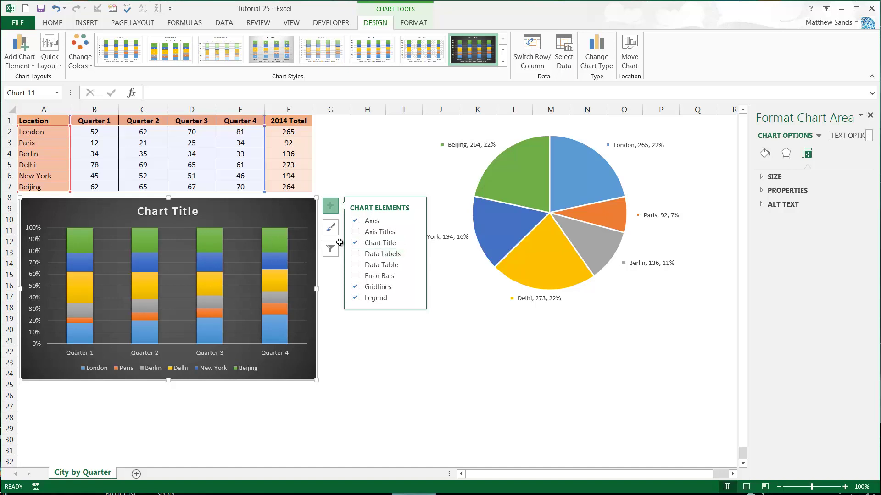
left_click(347, 168)
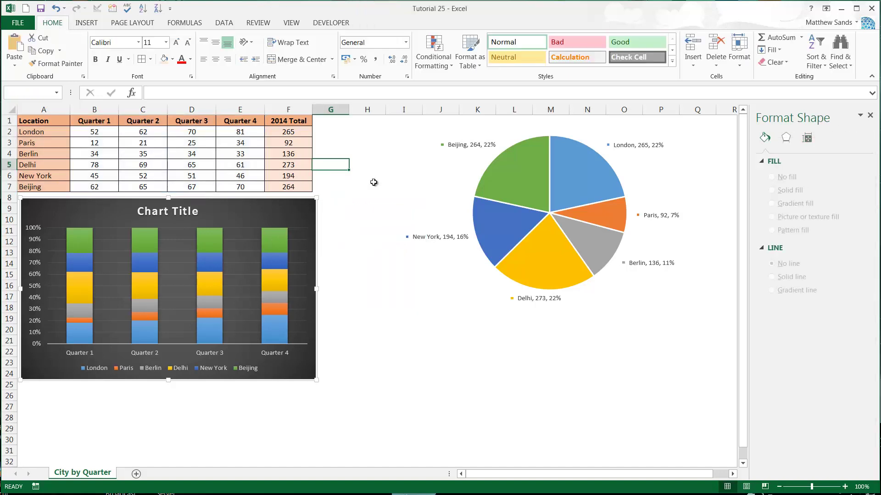
left_click(374, 170)
left_click(367, 209)
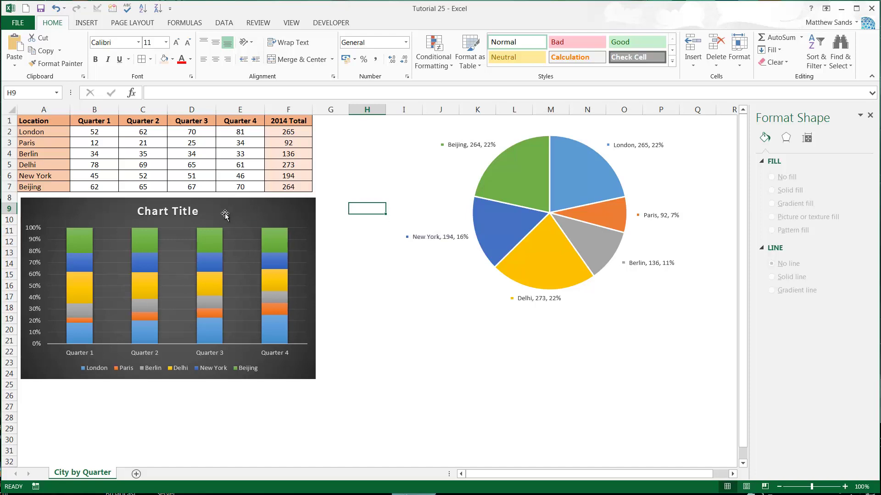
Select the 'Chart Title' text and nudge the chart slightly to the right.
left_click(200, 211)
left_click(201, 211)
left_click_drag(200, 211, 133, 211)
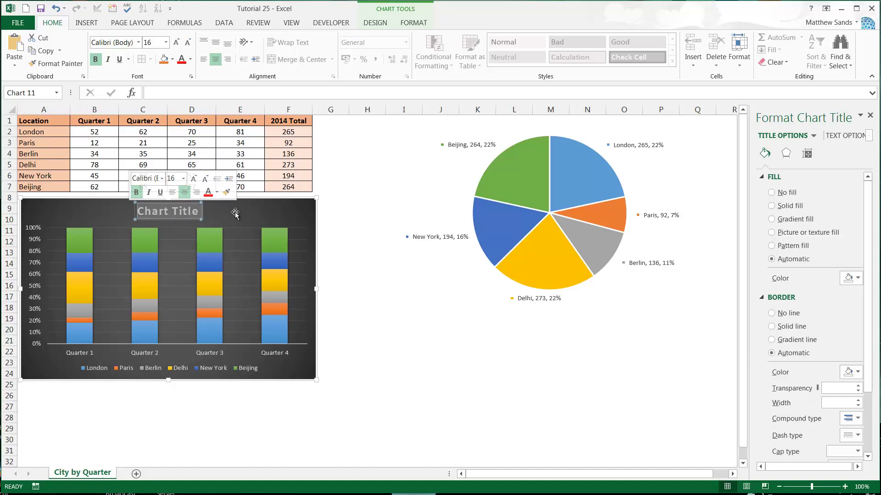
left_click_drag(235, 196, 238, 194)
Apply Chart Style 1, the plain white style, replacing the dark chart style.
left_click(85, 23)
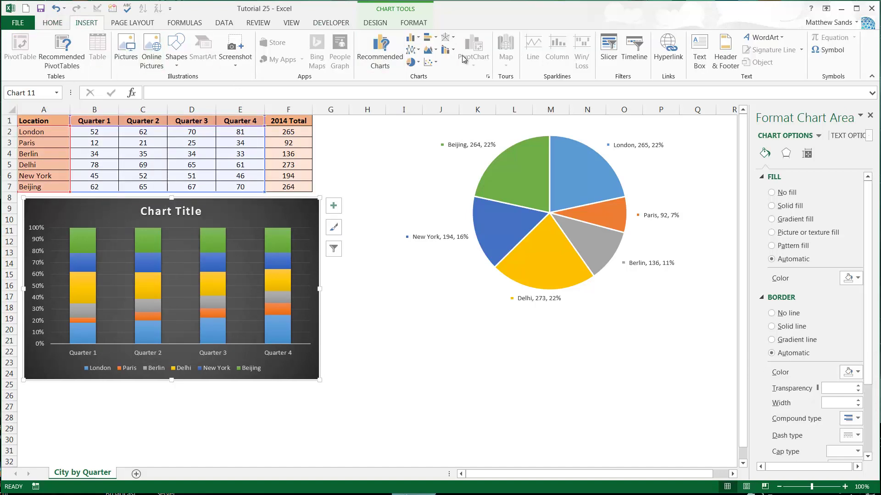
left_click(376, 23)
left_click(119, 49)
left_click(336, 353)
left_click(194, 211)
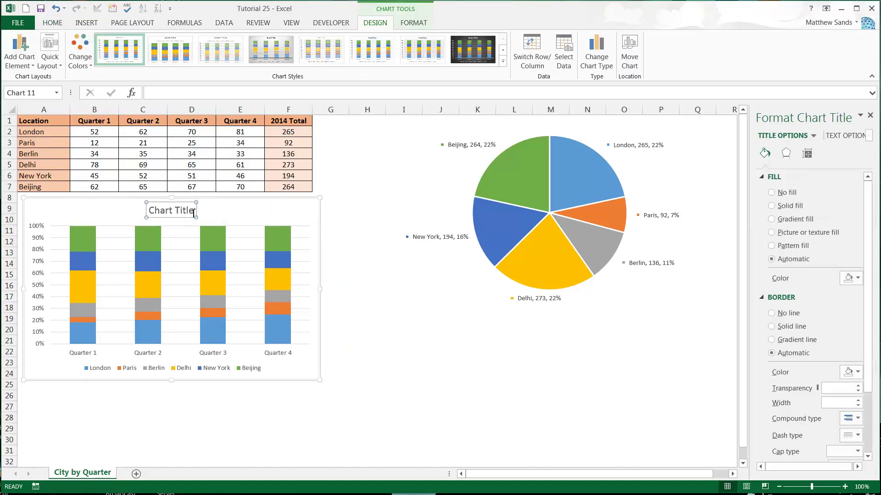
left_click_drag(194, 212, 163, 213)
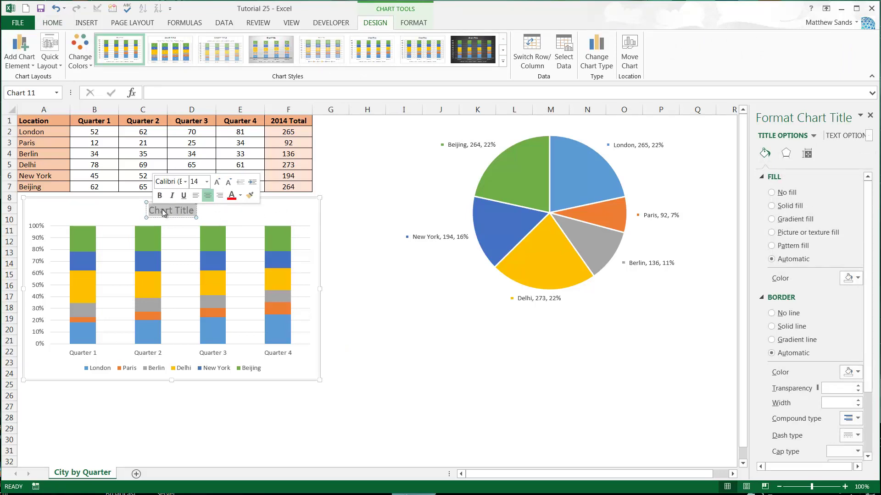
Set the legend position to Right in Format Legend.
right_click(209, 372)
left_click(265, 465)
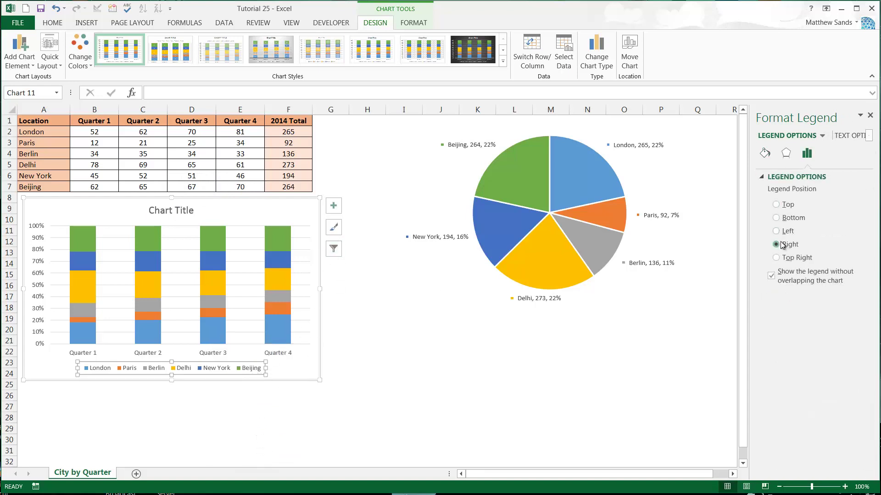
left_click(282, 237)
Select the placeholder chart title text, then the whole chart area.
left_click(187, 212)
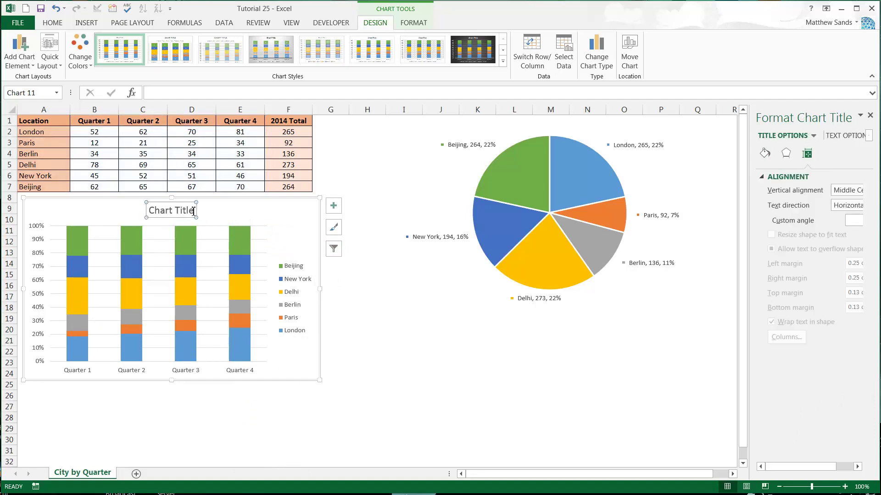
left_click_drag(194, 212, 147, 212)
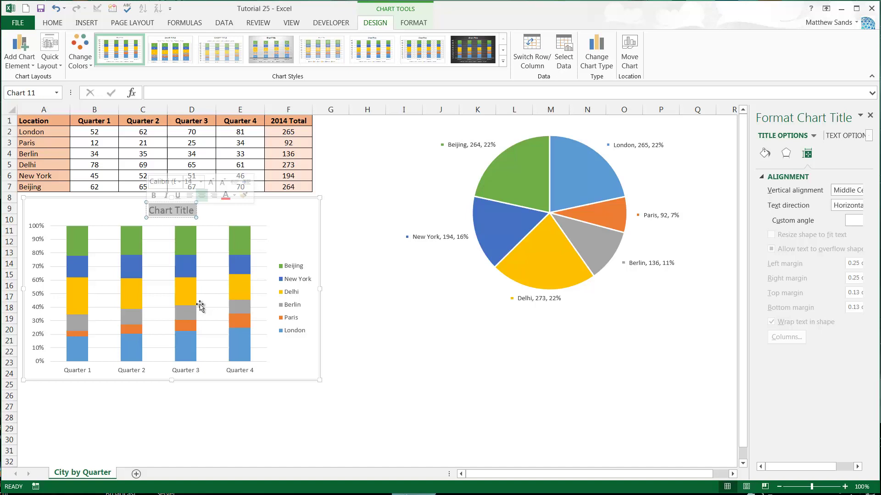
left_click(306, 240)
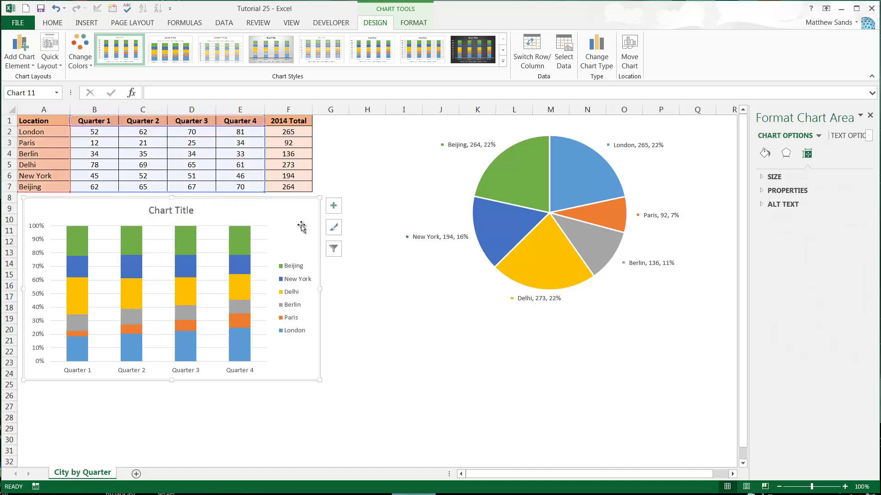
left_click(399, 168)
left_click(357, 187)
left_click(361, 165)
left_click(80, 25)
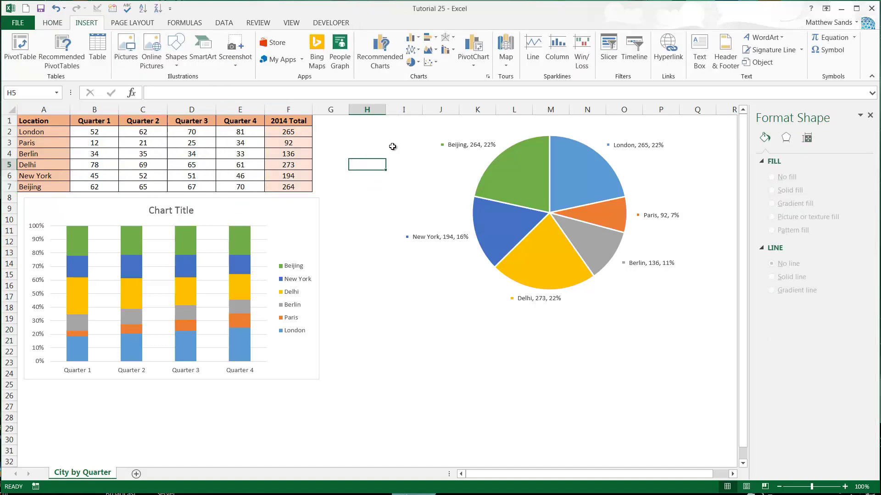
key("Down")
key("Down")
key("Down")
key("Down")
key("Down")
key("Up")
key("Up")
key("Up")
key("Up")
key("Up")
key("Up")
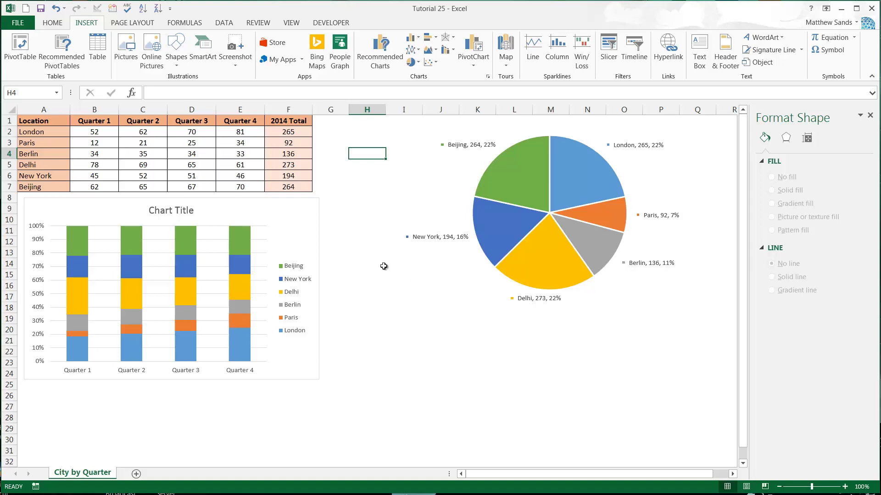
key("Down")
key("Down")
key("Down")
key("Down")
key("Up")
key("Up")
key("Up")
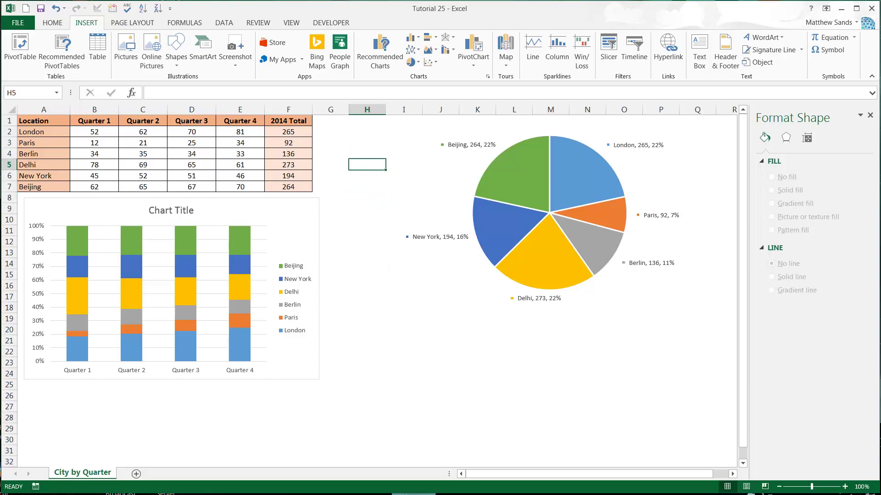